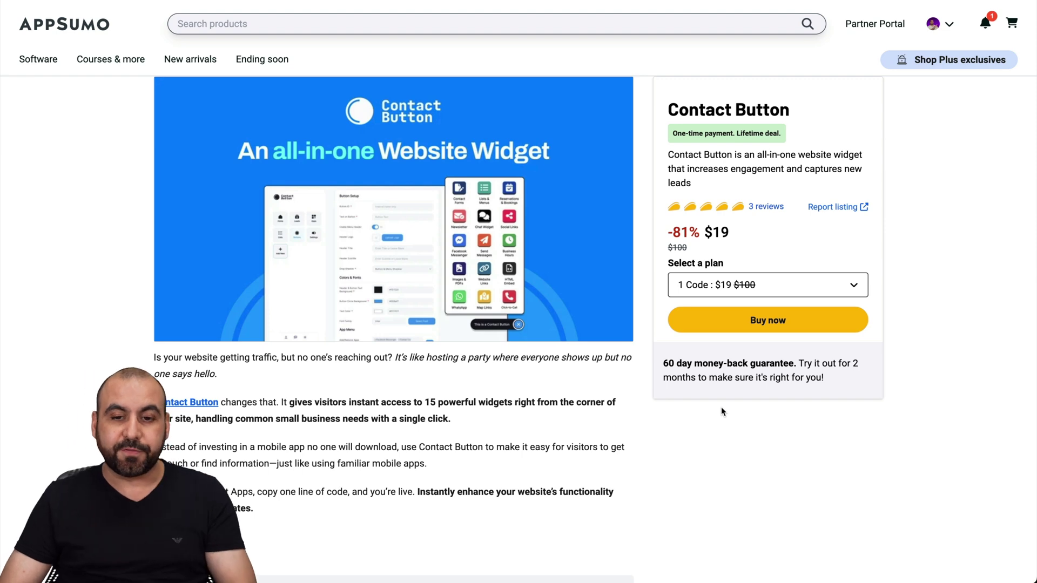
scroll(721, 407, down, 5)
scroll(721, 406, down, 5)
scroll(721, 406, down, 5)
scroll(721, 407, down, 5)
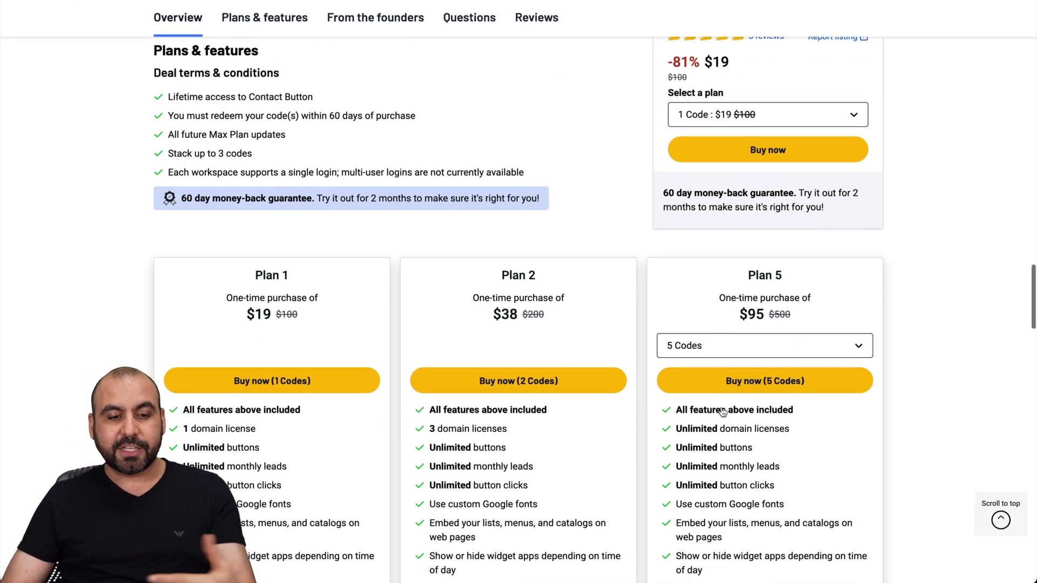
scroll(721, 407, down, 3)
scroll(722, 406, down, 1)
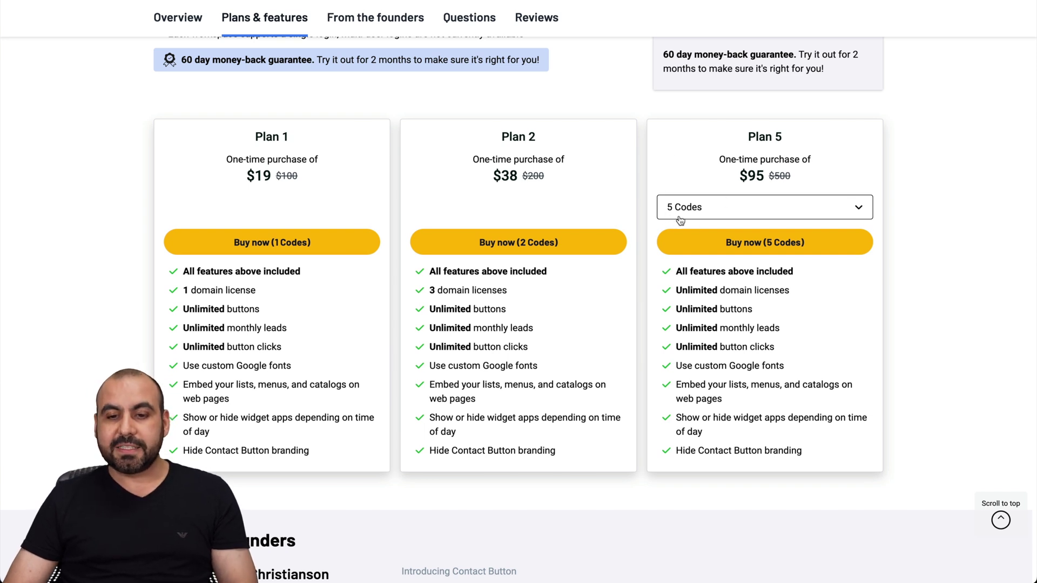
Step: Highlight Plan 5's Unlimited domain licenses perk, then clear the highlight
drag(668, 293, 895, 298)
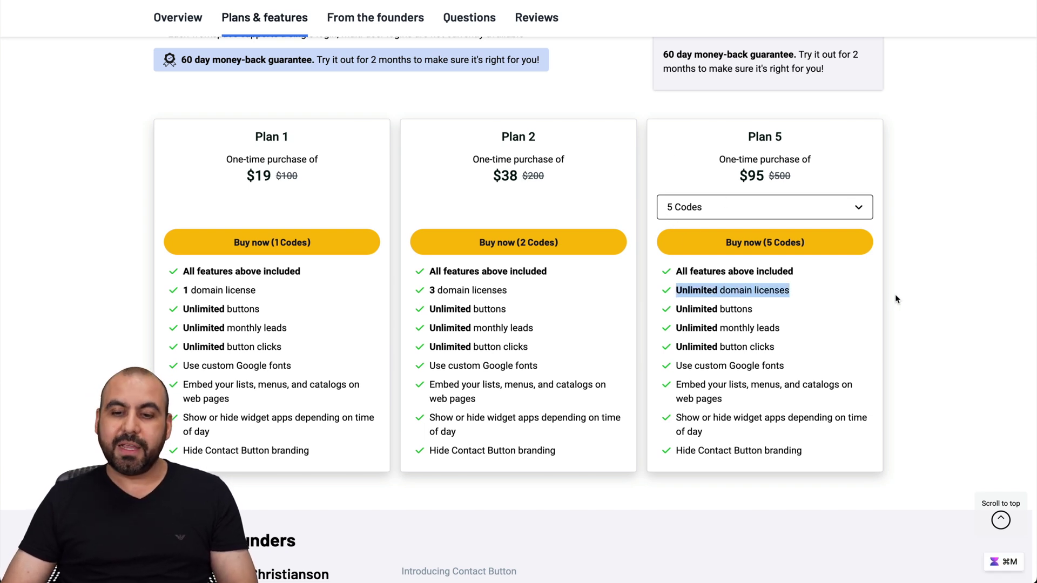
click(814, 325)
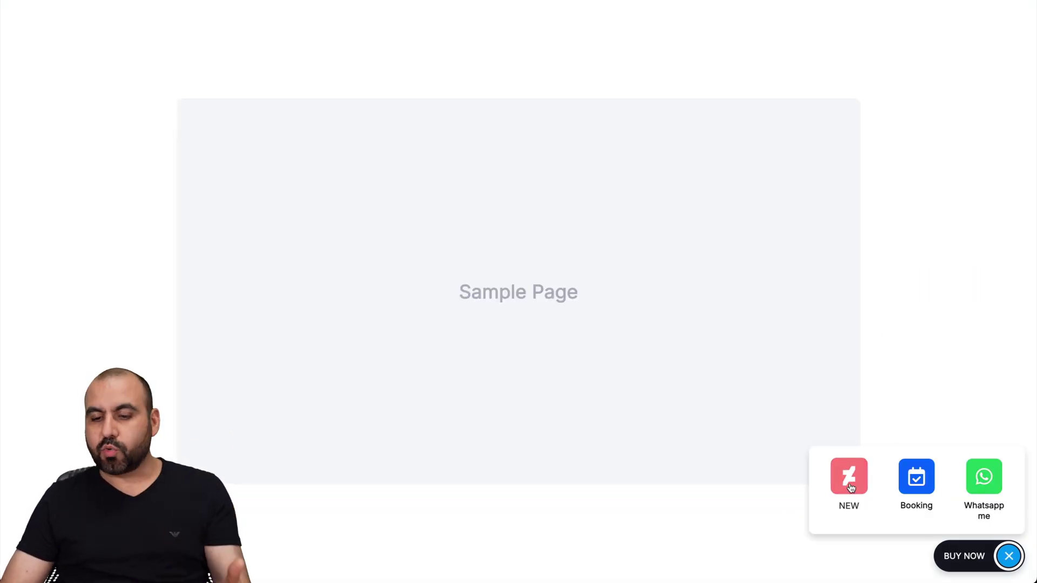
Step: Open and close the demo widget's NEW app and its Whatsapp me QR code popup
click(850, 490)
click(1007, 389)
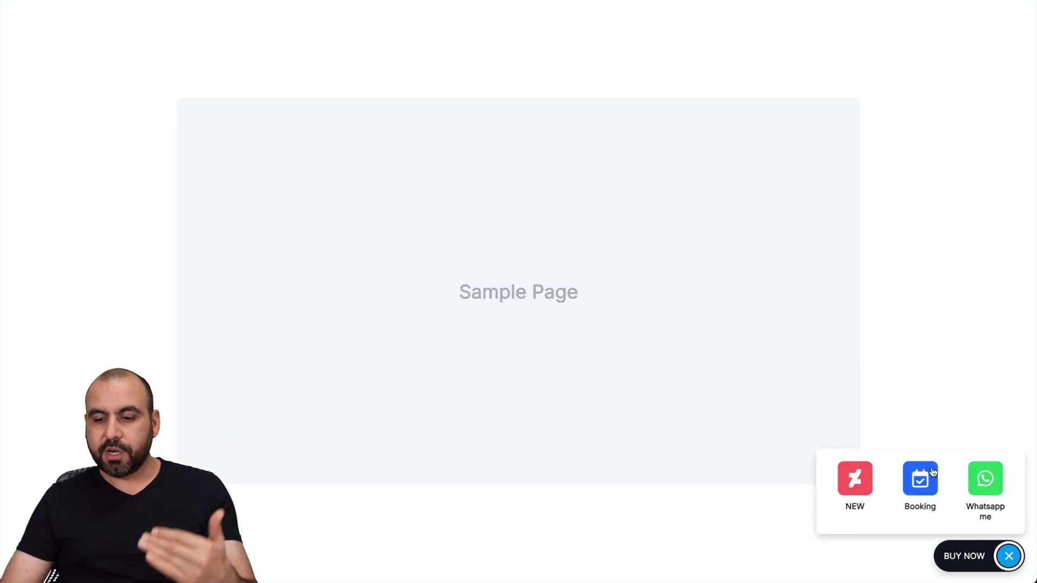
click(986, 478)
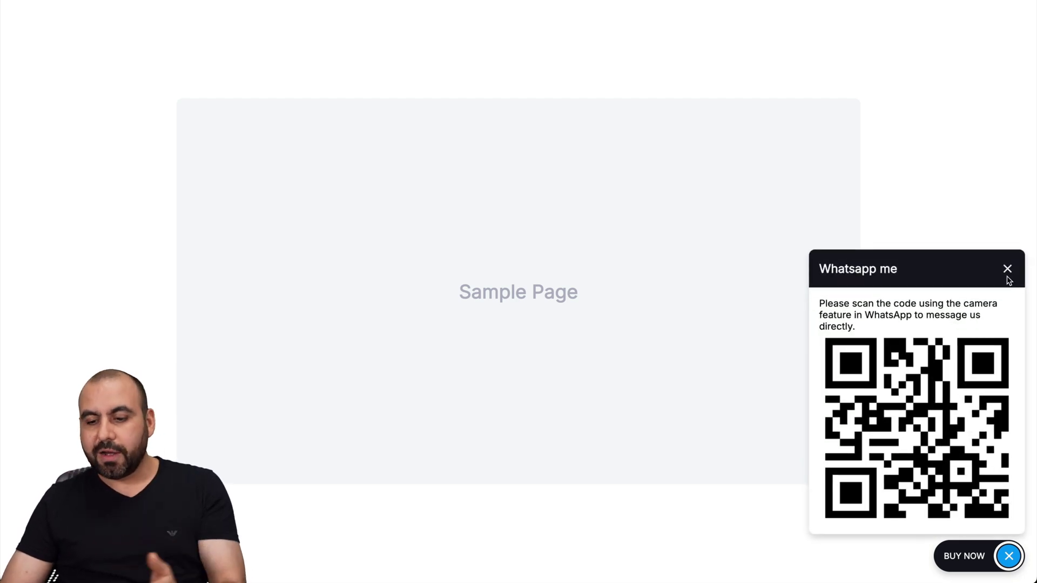
click(1008, 270)
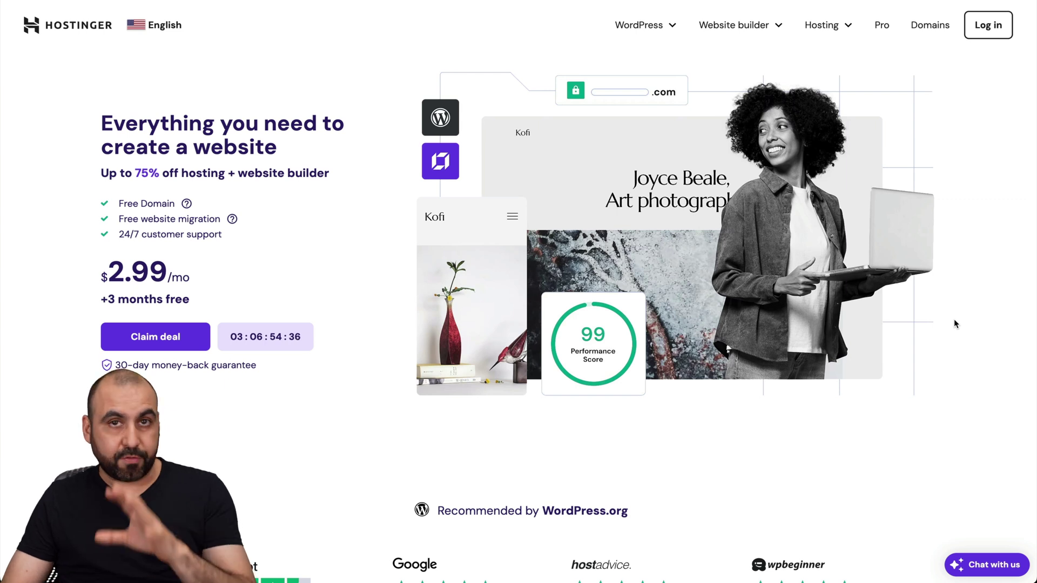
Step: Go to Hostinger's Web Hosting pricing and choose the Business plan
mouse_move(822, 24)
click(789, 67)
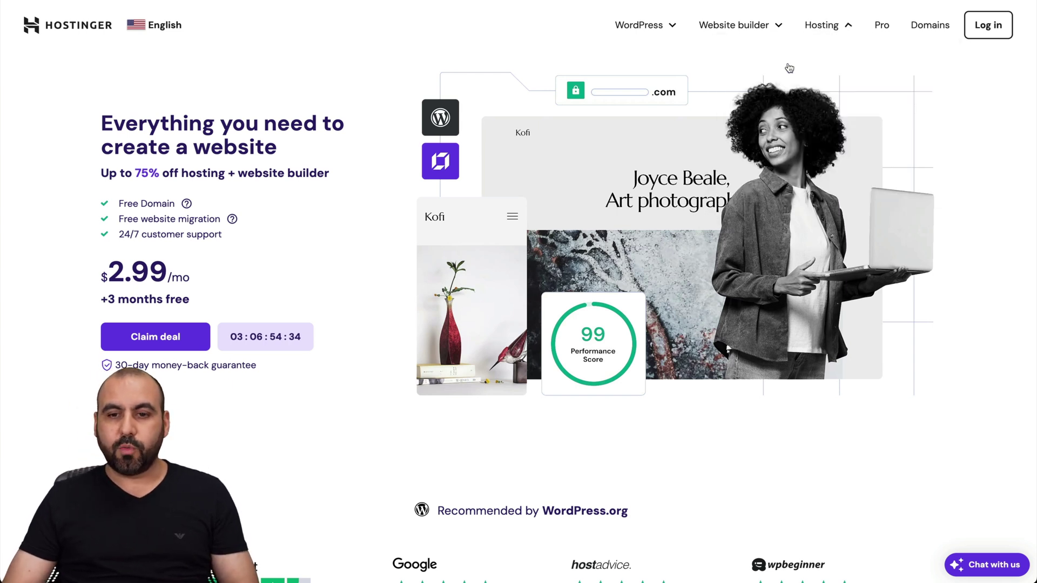
scroll(605, 393, down, 5)
scroll(605, 394, down, 5)
scroll(605, 394, down, 1)
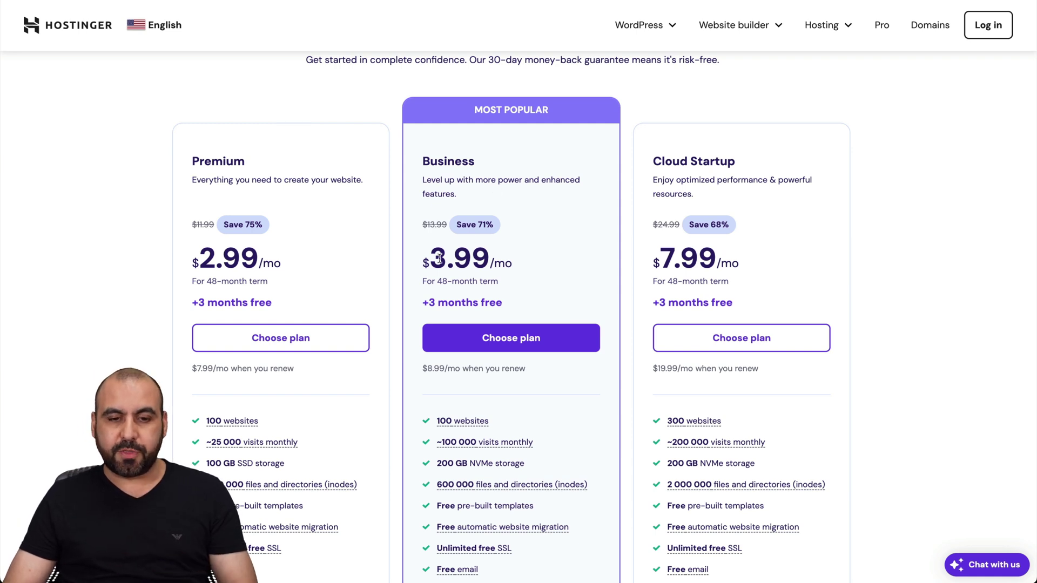
click(536, 341)
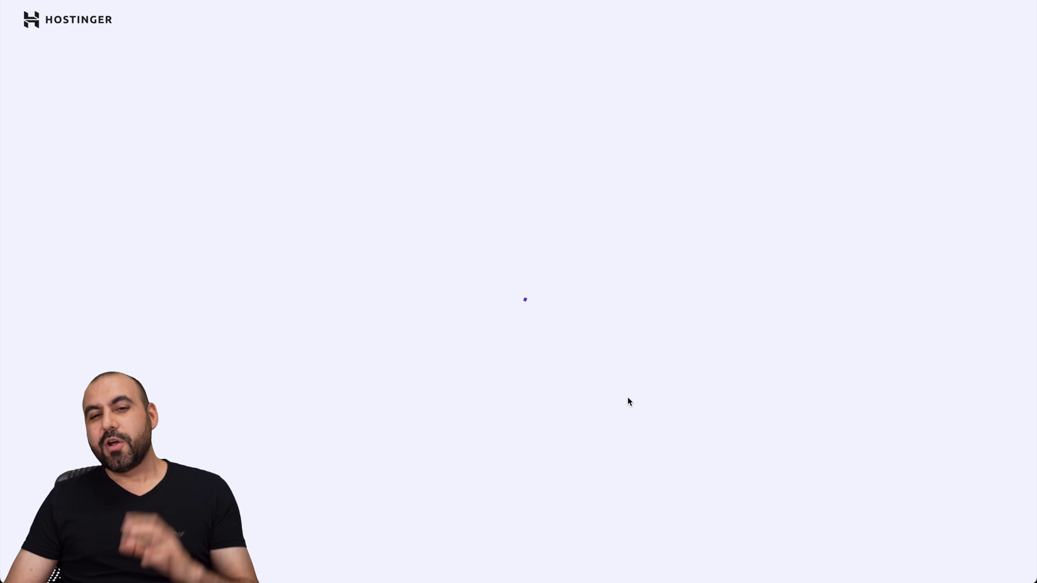
scroll(628, 399, down, 2)
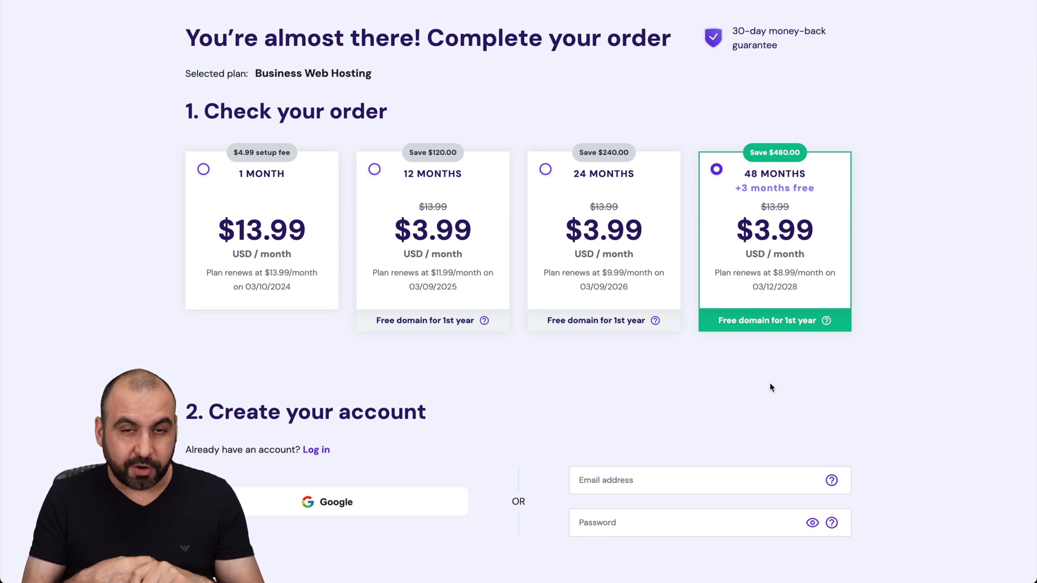
scroll(771, 382, down, 12)
scroll(778, 358, down, 3)
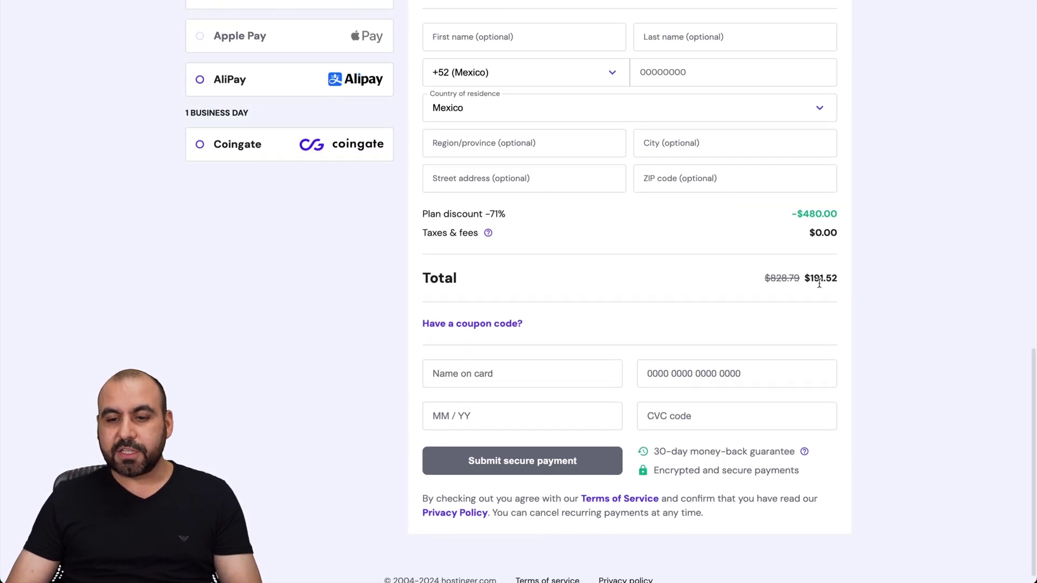
Step: Reveal the coupon field and apply the SAASMASTER coupon code
click(513, 329)
text(S)
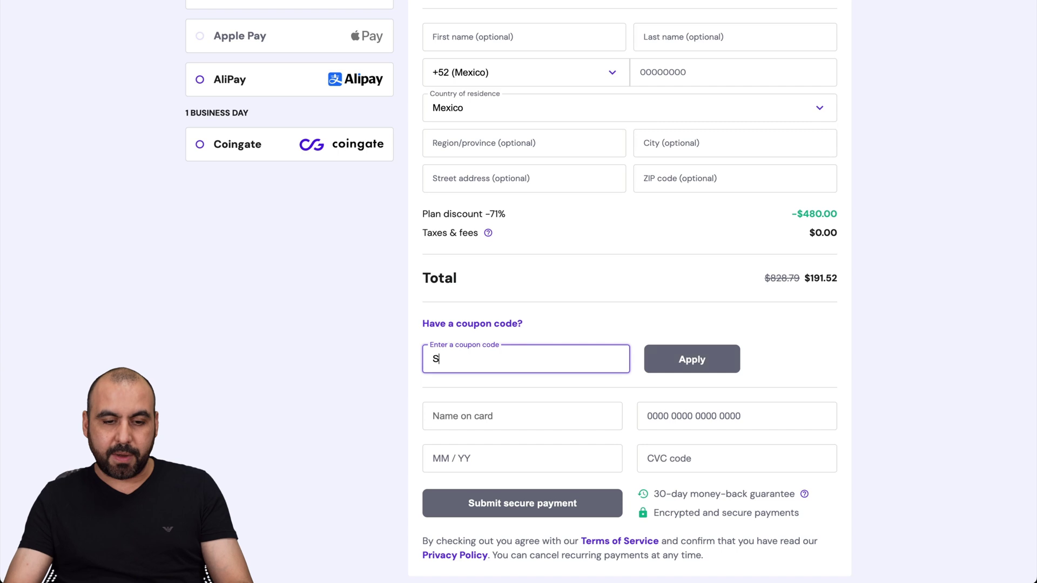
text(AASMASTER)
click(737, 359)
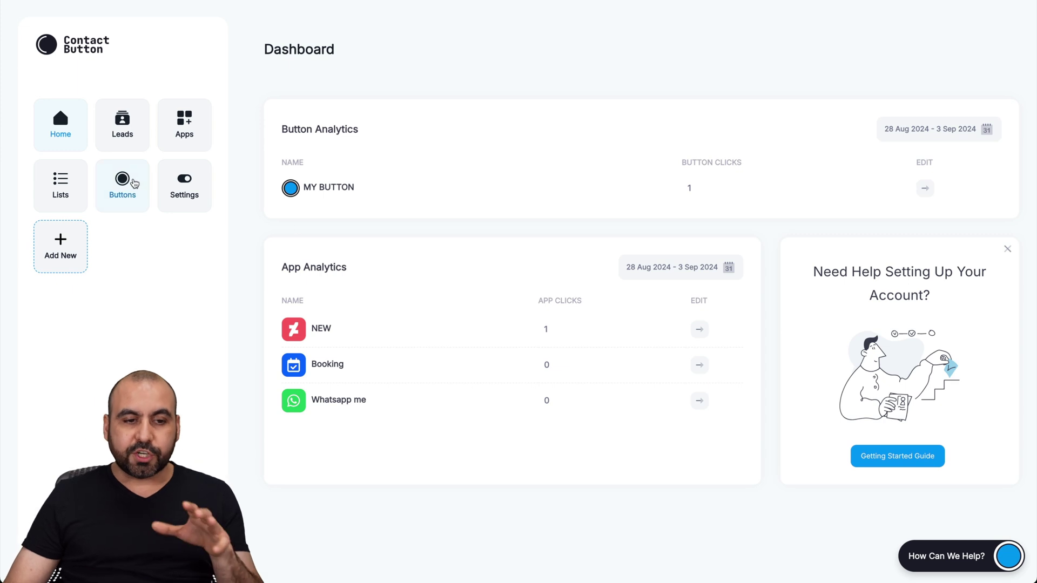
Step: Show and select MY BUTTON's installation script, then go back to the Buttons list
click(135, 183)
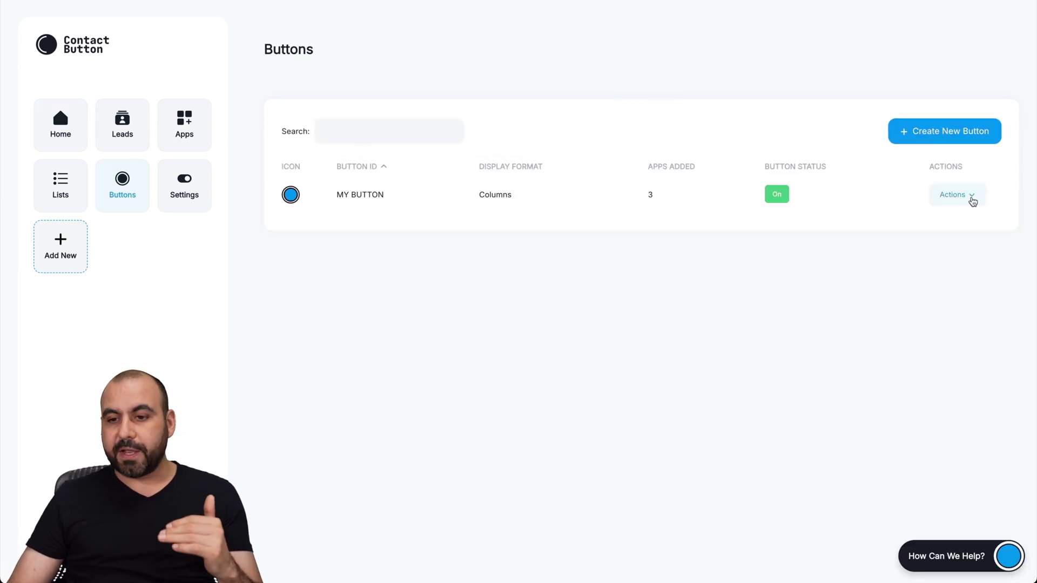
click(969, 201)
click(934, 339)
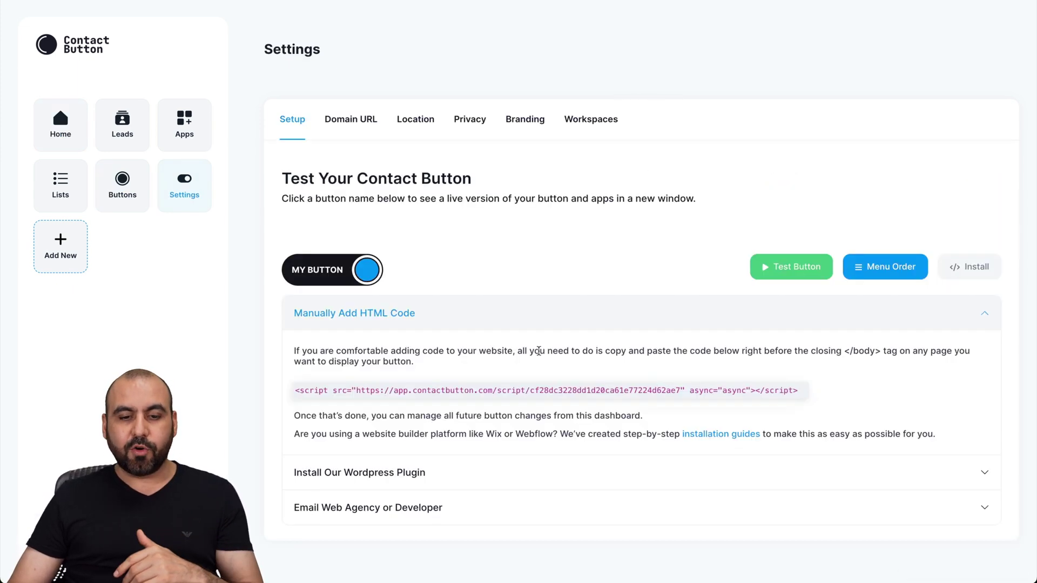
drag(304, 391, 799, 391)
click(543, 392)
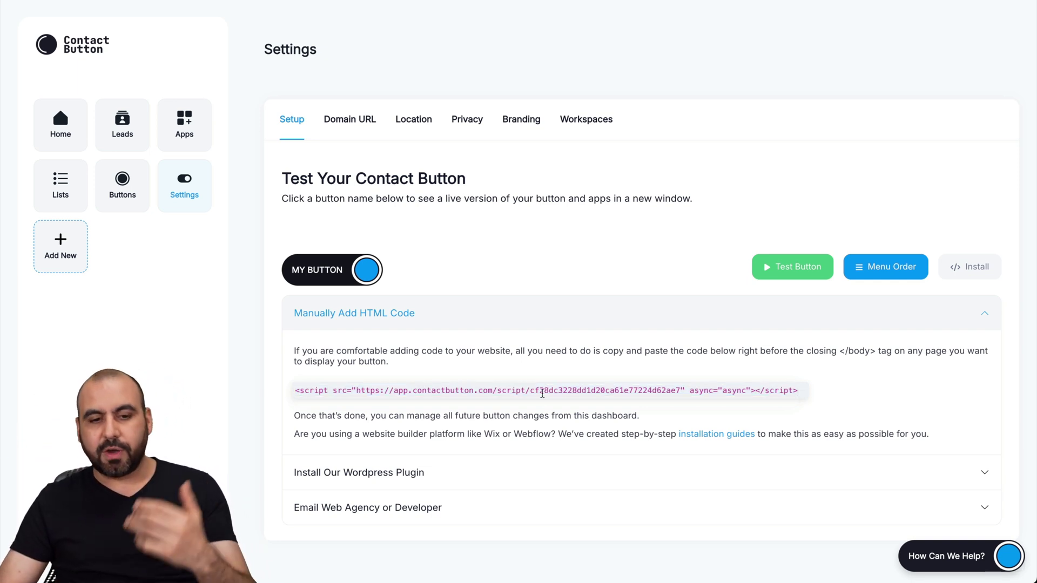
click(124, 186)
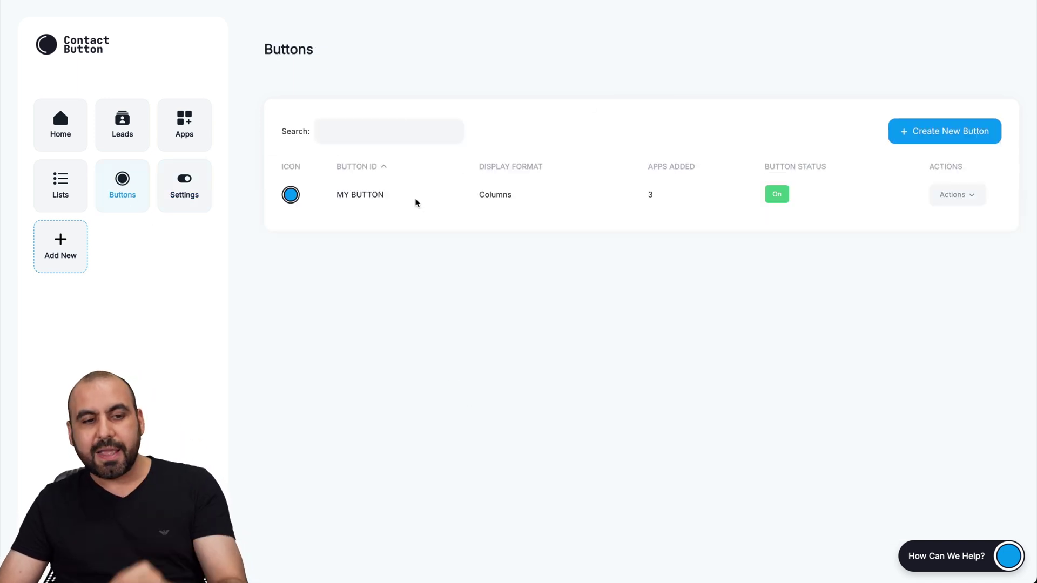
click(952, 194)
Step: Close MY BUTTON's Actions menu on the buttons list
click(924, 219)
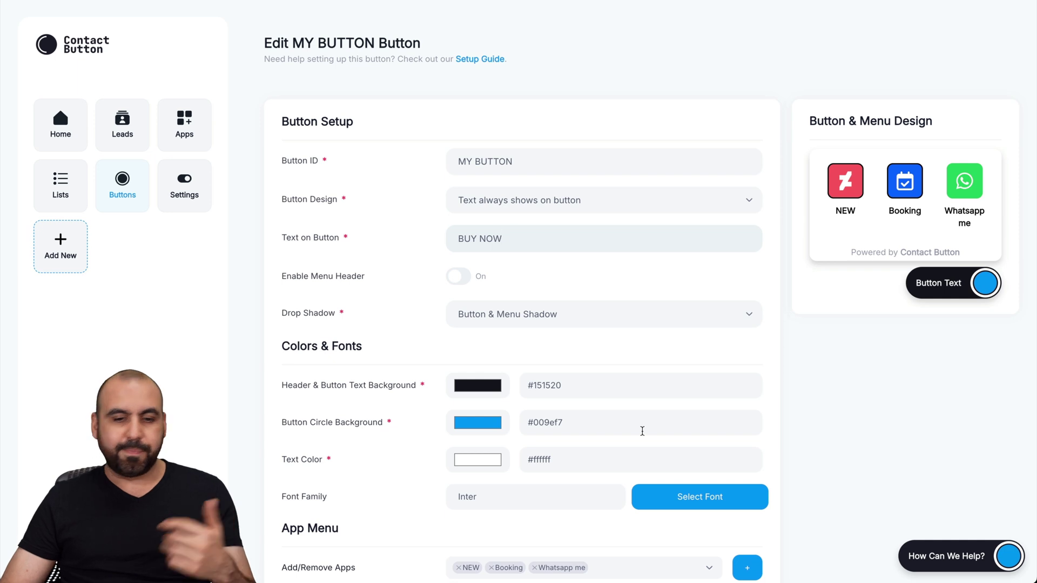
scroll(642, 431, down, 3)
scroll(641, 431, down, 3)
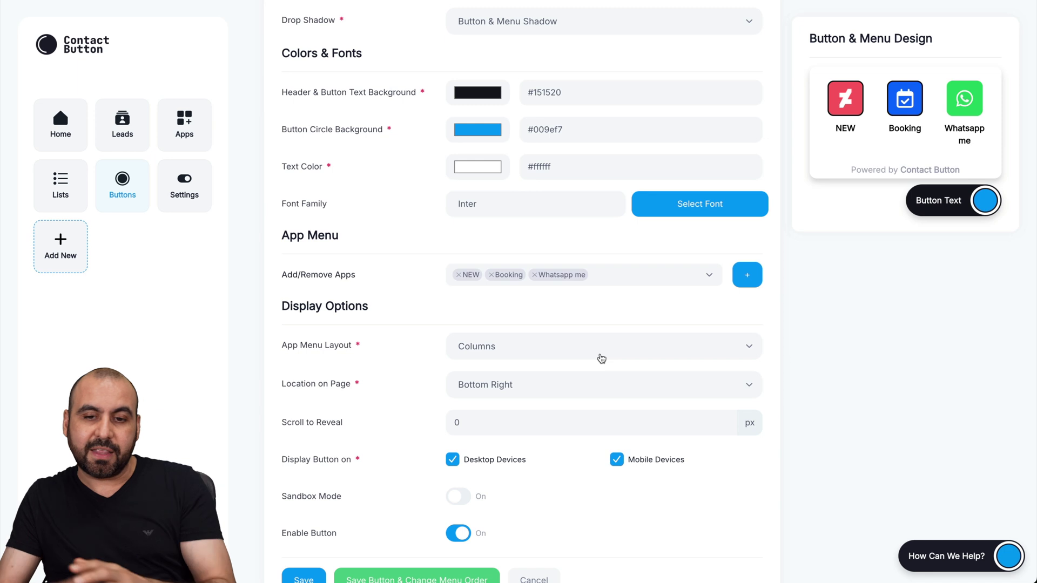
scroll(849, 312, down, 2)
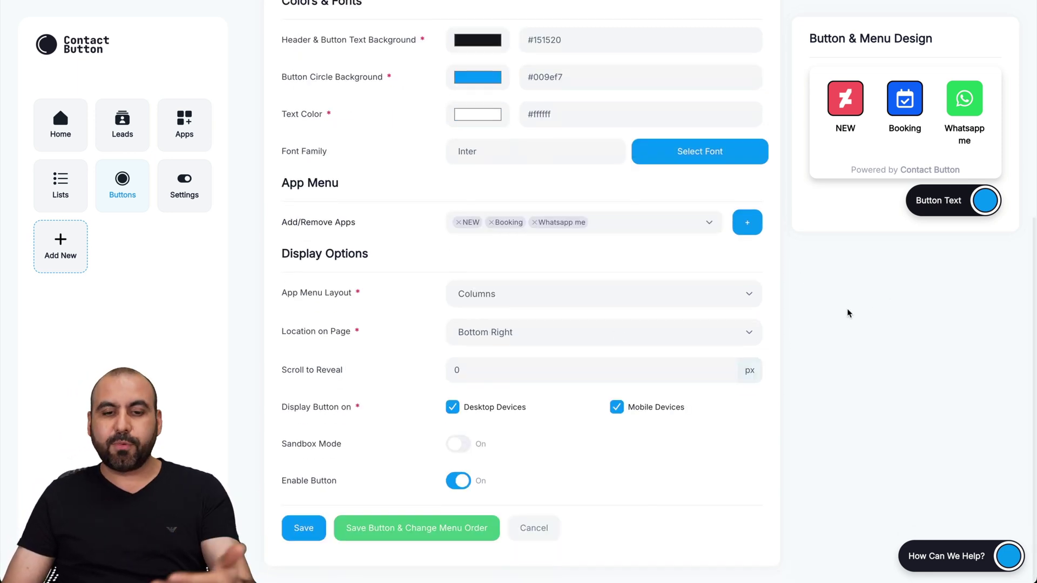
scroll(849, 313, up, 3)
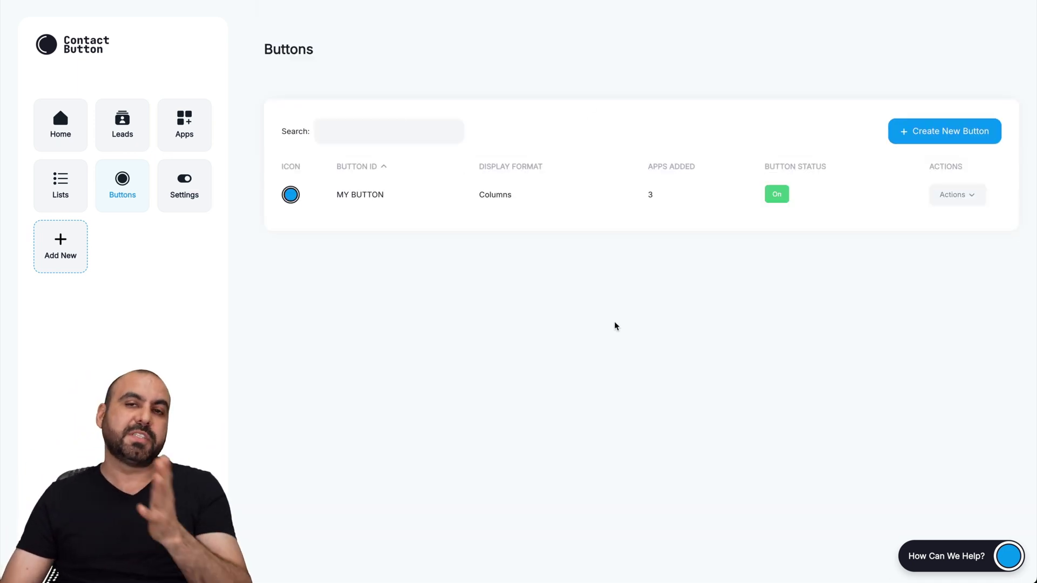
Step: Start a new Email Subscriptions app and check its integration choices
click(205, 130)
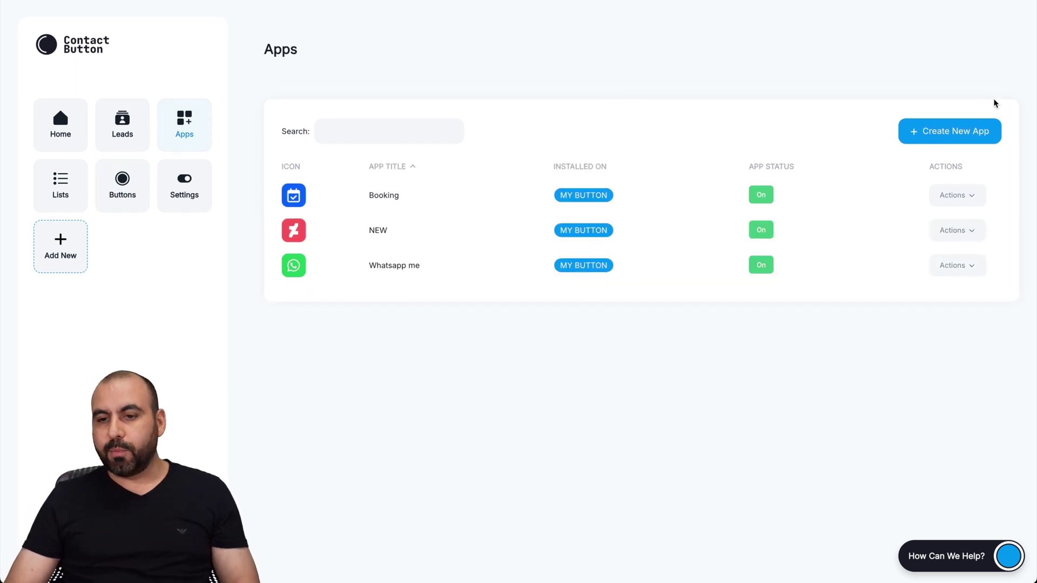
click(990, 130)
scroll(754, 369, down, 3)
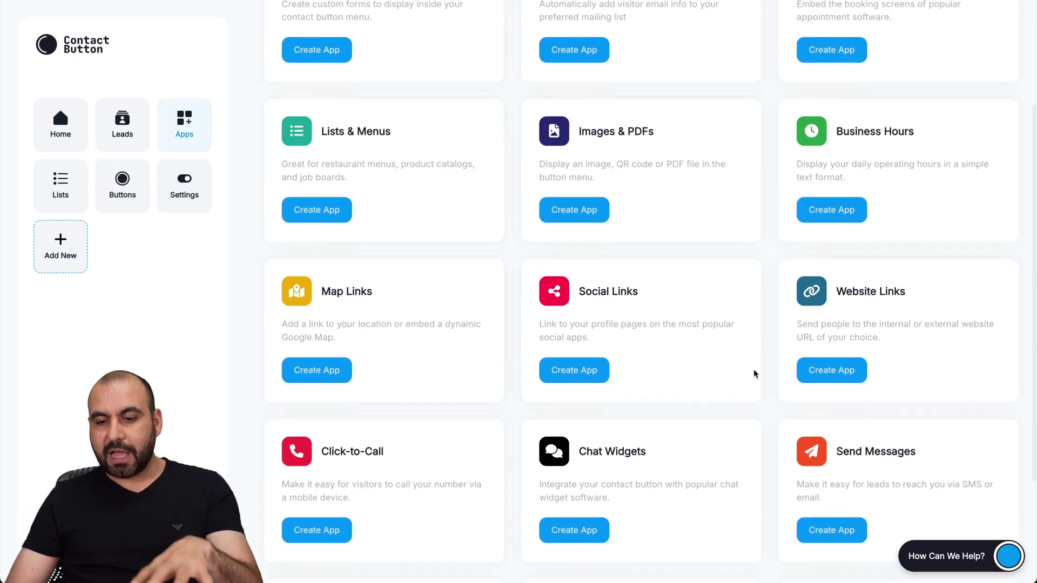
scroll(754, 368, down, 2)
scroll(754, 368, down, 2)
scroll(754, 368, down, 1)
scroll(754, 369, up, 5)
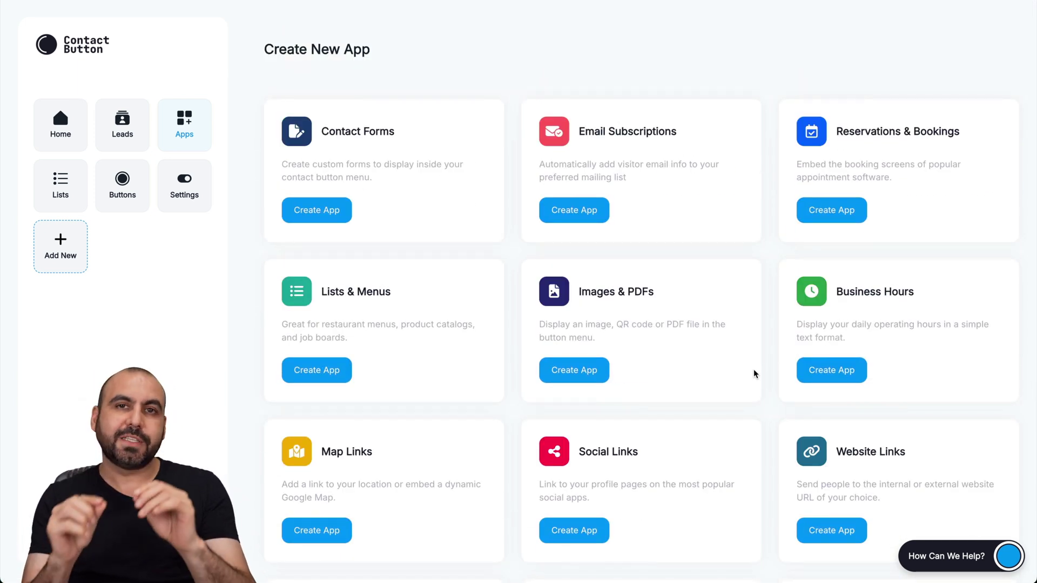
click(575, 209)
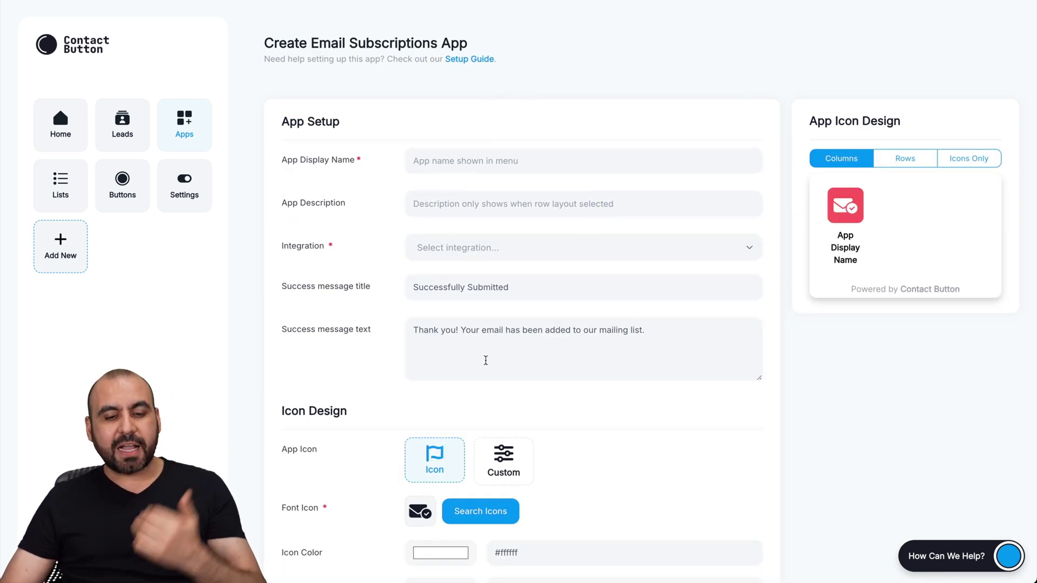
scroll(485, 361, down, 2)
scroll(485, 361, down, 5)
scroll(485, 360, up, 7)
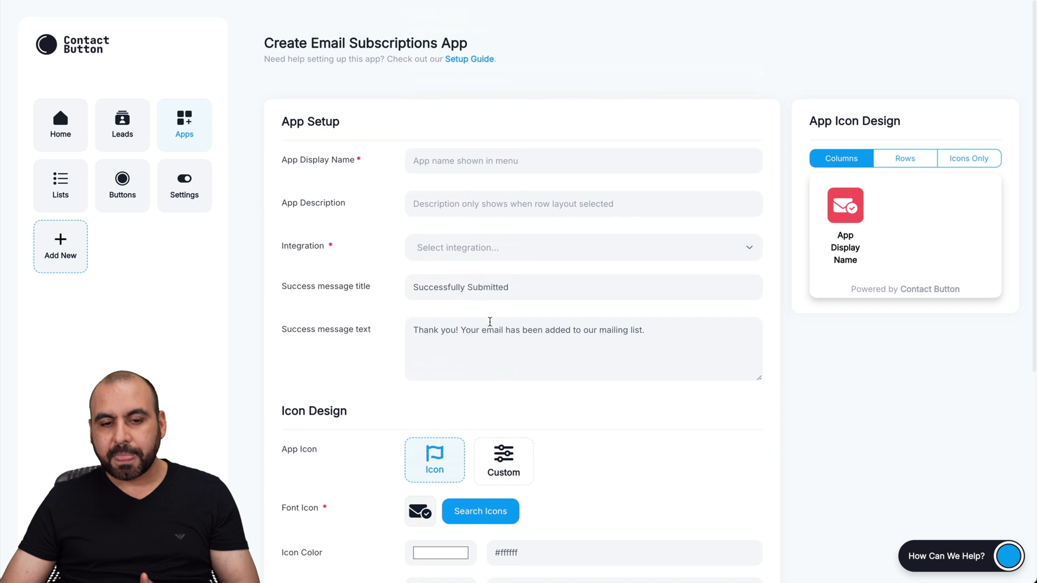
click(449, 249)
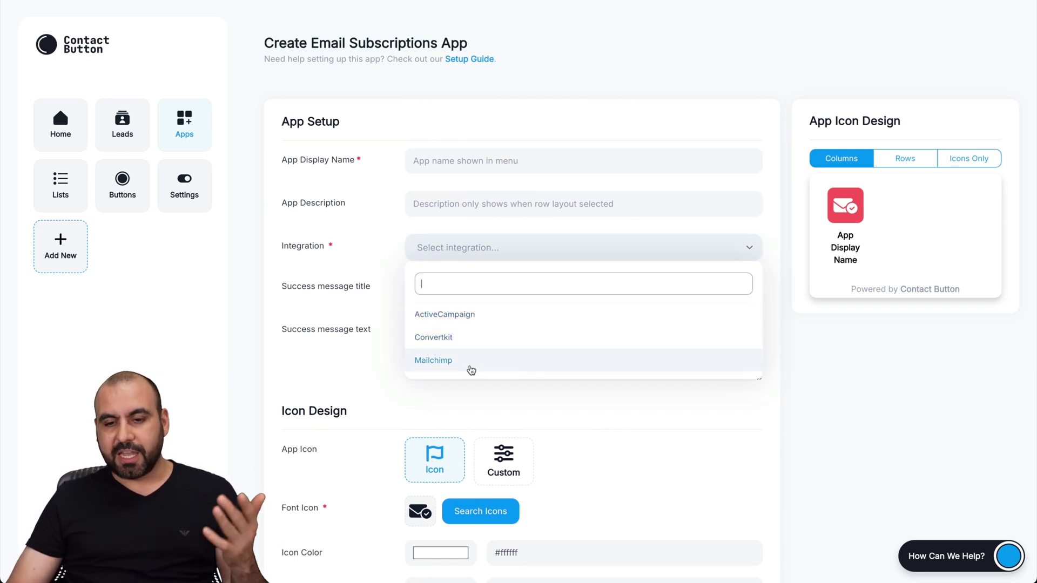
click(372, 278)
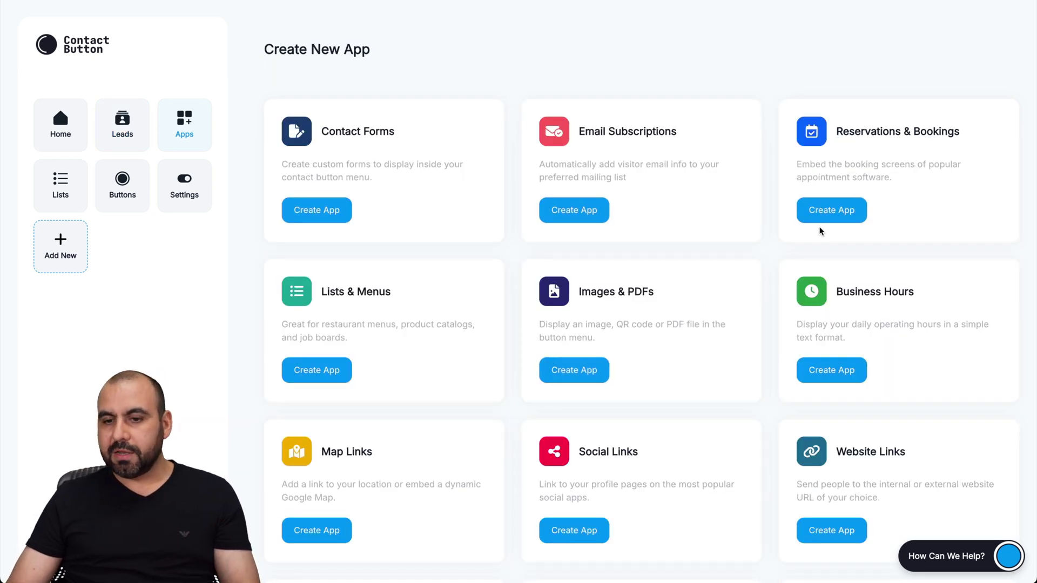
Step: Check the Reservations & Bookings app's integration choices, then return to the Apps list
click(831, 210)
click(460, 252)
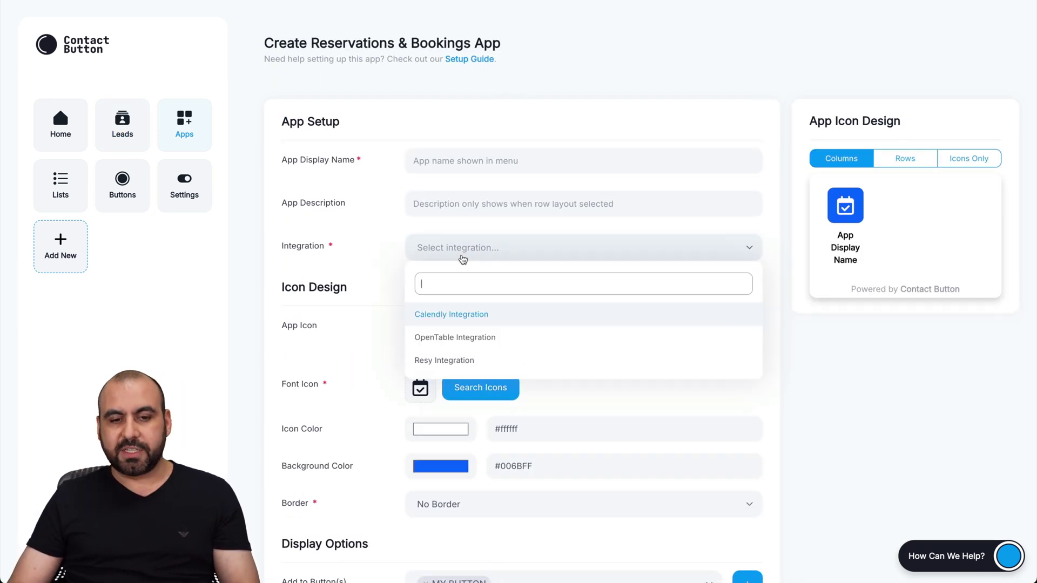
click(374, 214)
click(184, 134)
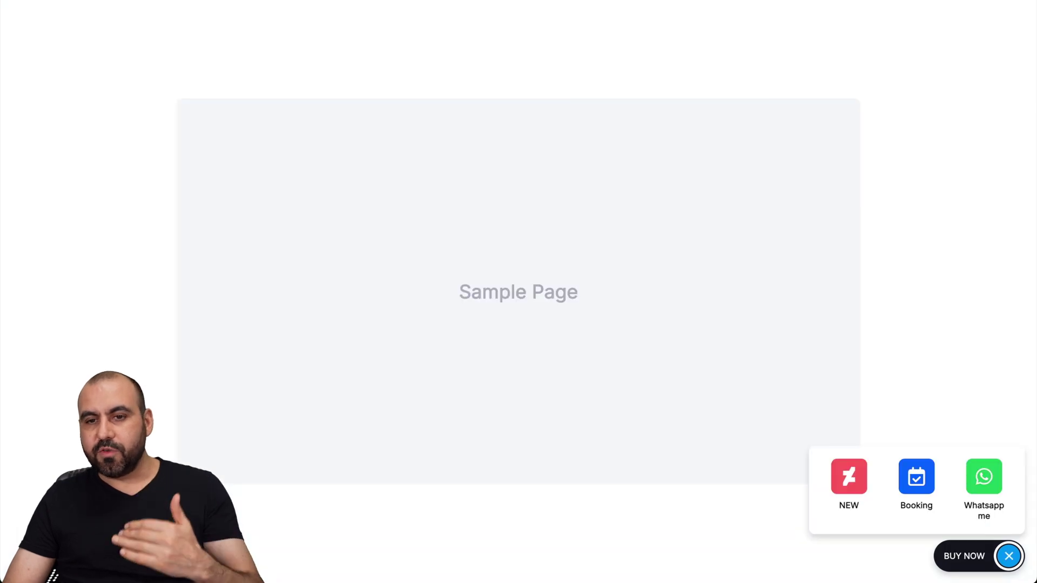
click(1009, 556)
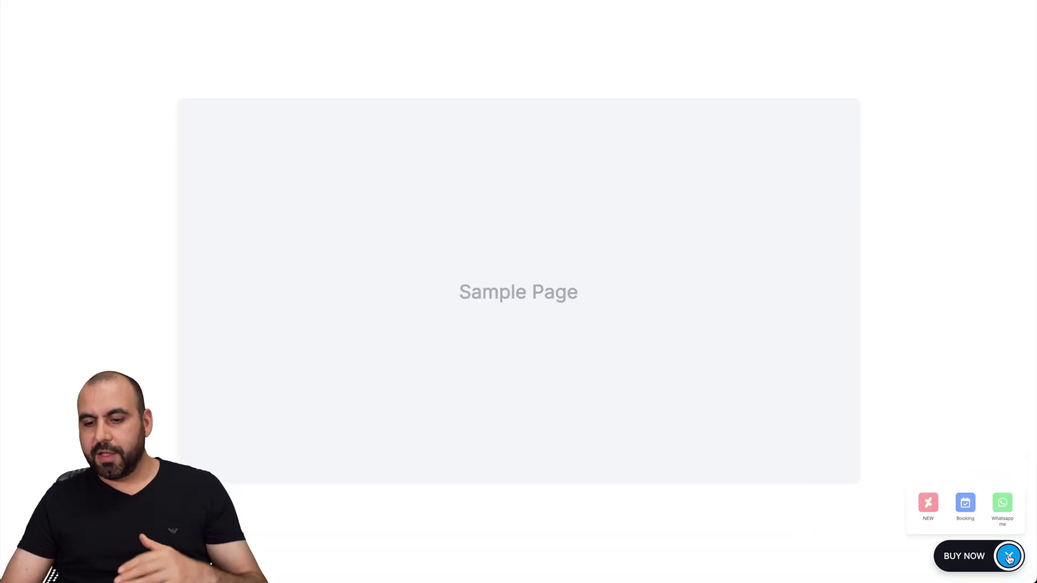
click(1009, 556)
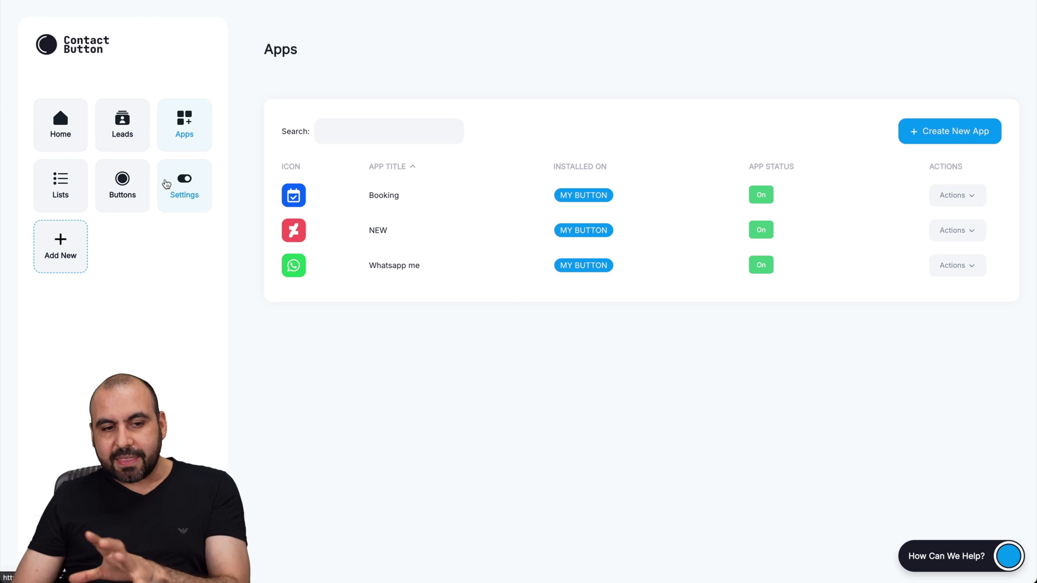
Step: Browse the Domain URL, Location, Privacy and Branding settings tabs, ending on Setup
click(185, 185)
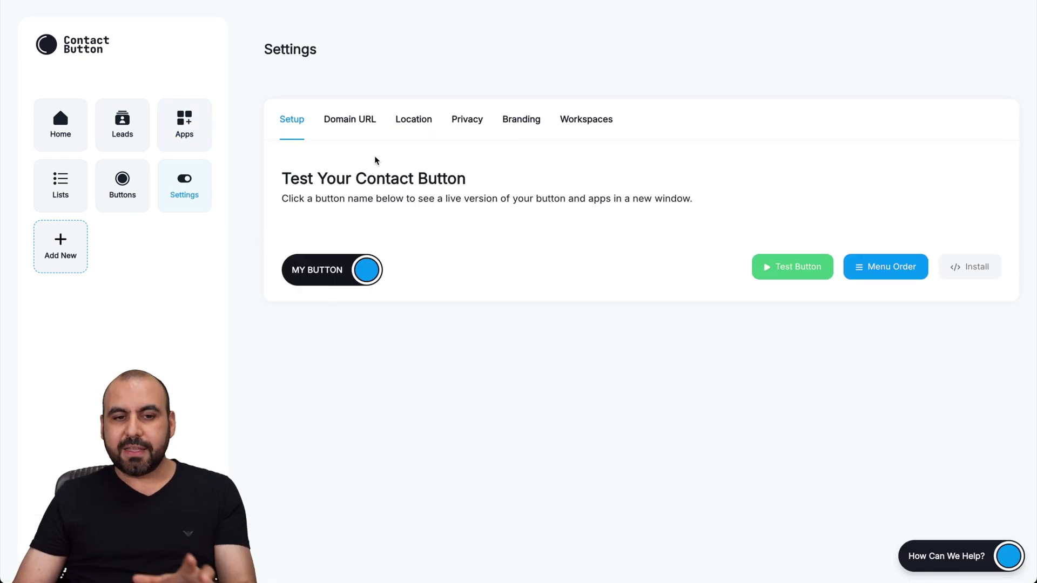
click(349, 120)
click(414, 119)
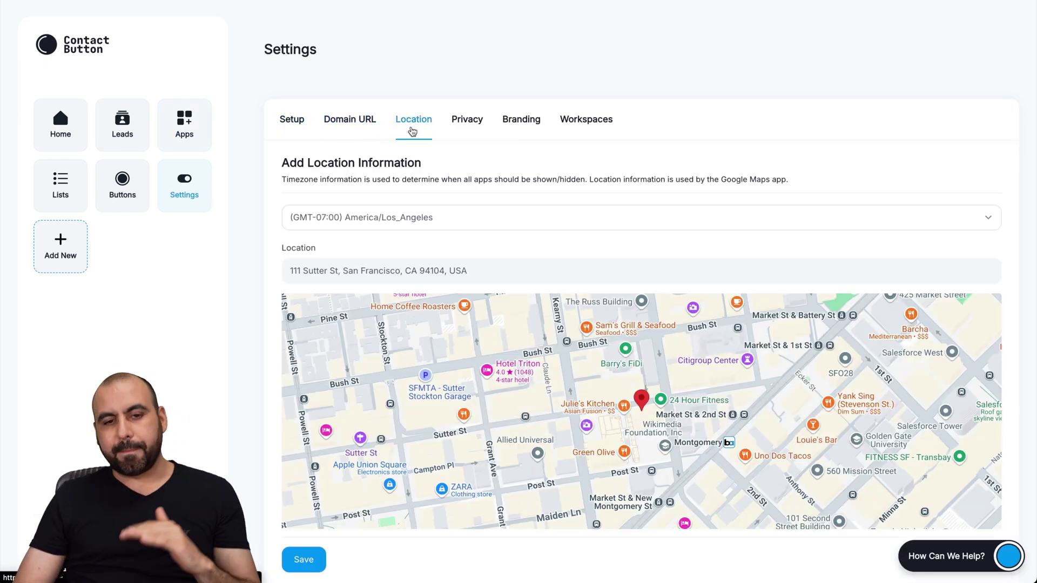
click(468, 121)
click(521, 119)
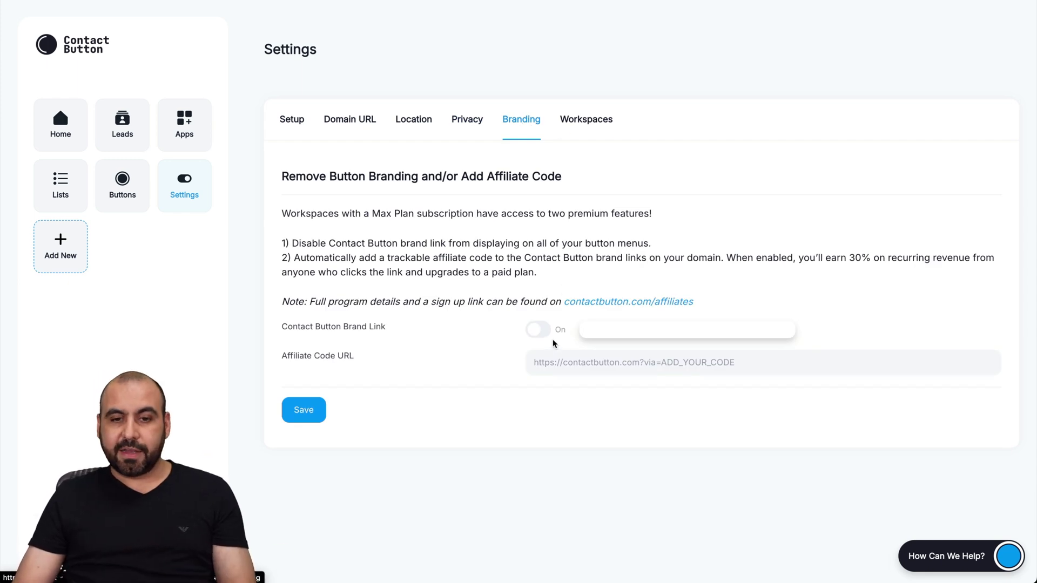
click(292, 120)
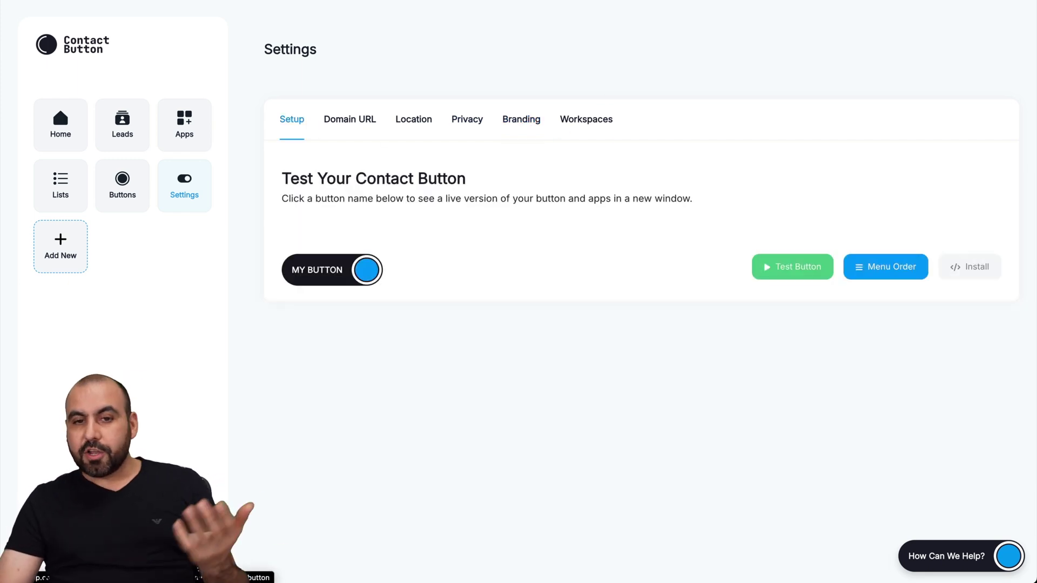